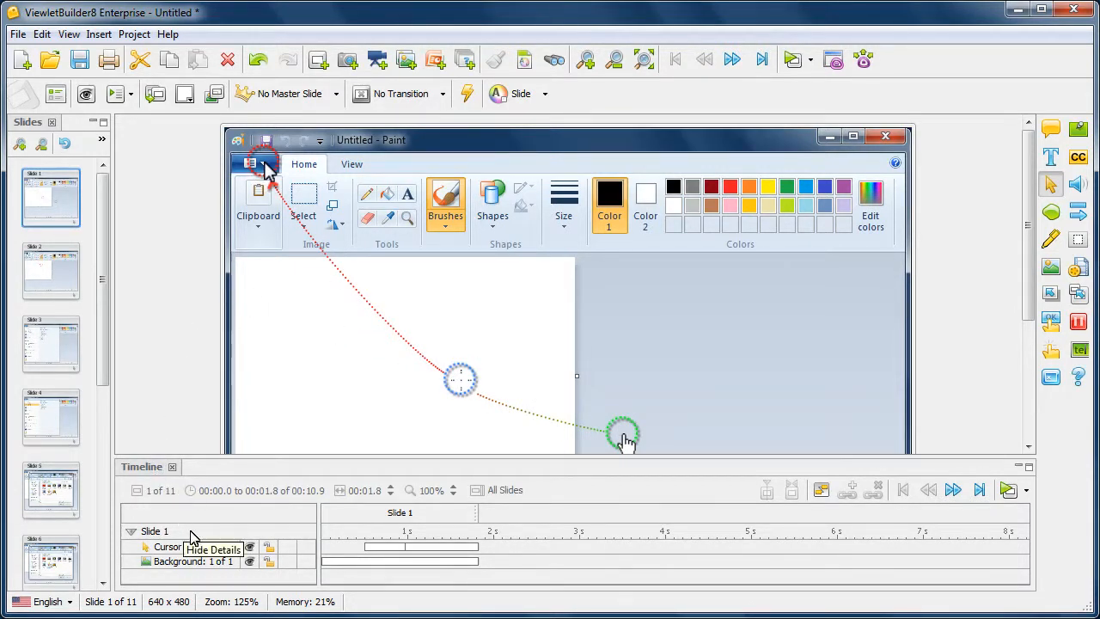
Hide slide 1's cursor path from the timeline, show it again, and try its lock setting
click(212, 548)
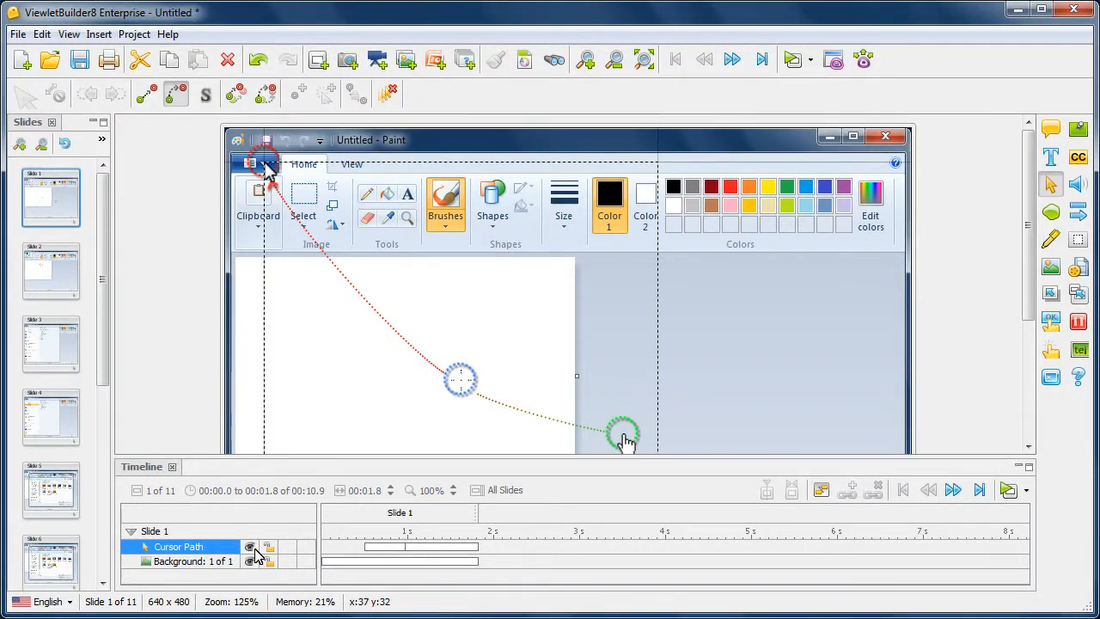
click(250, 548)
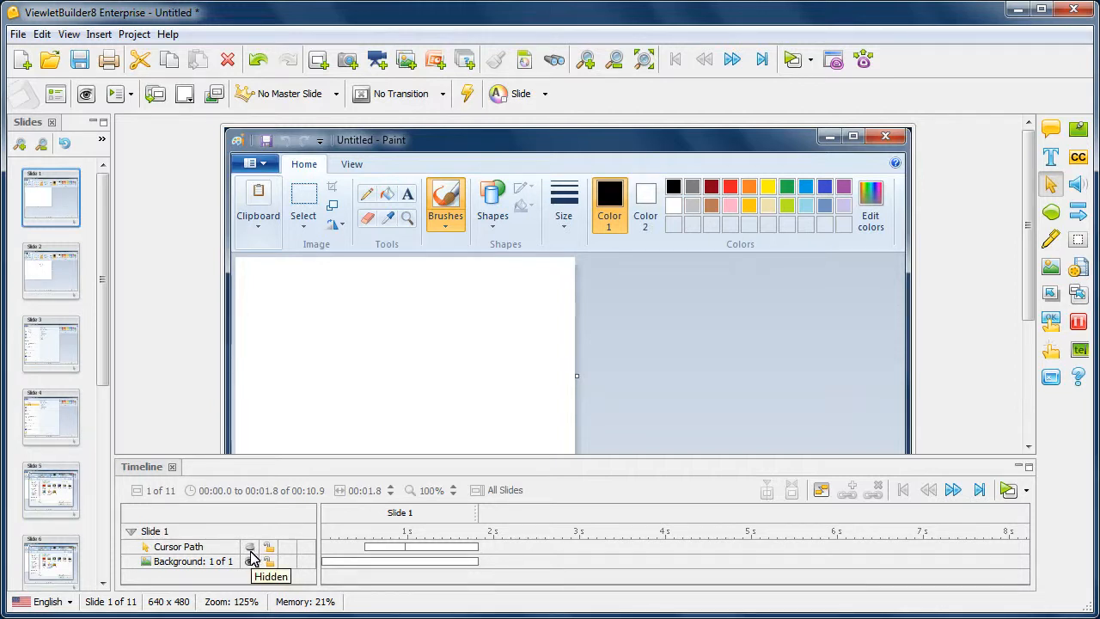
click(248, 547)
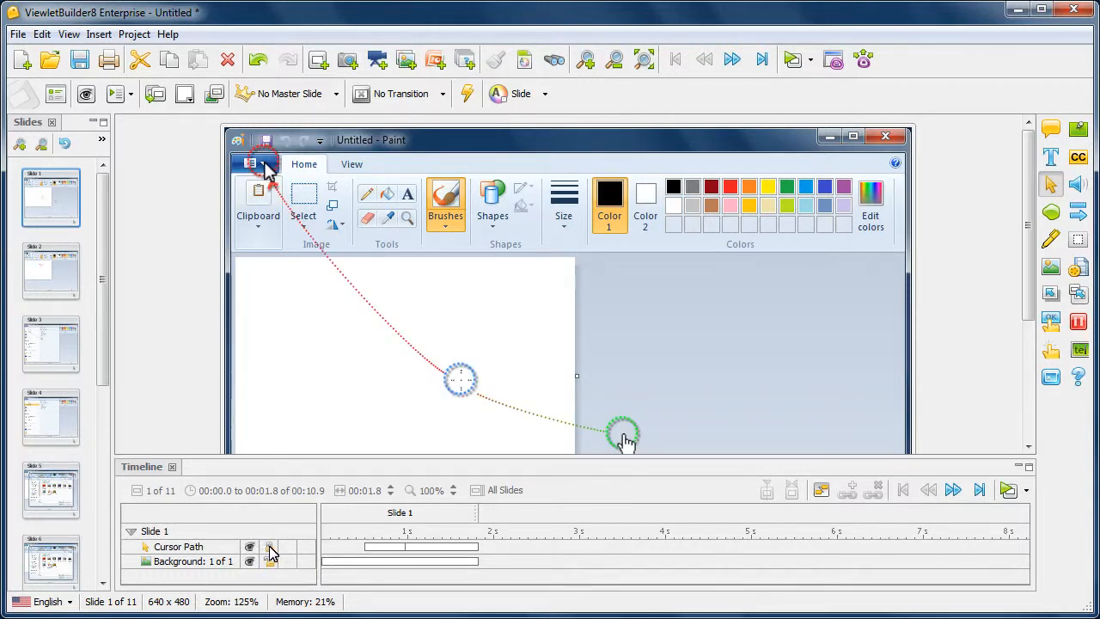
click(269, 549)
Move slide 1's cursor path start point further right over the grey area and its midpoint to the white canvas's right edge
click(624, 433)
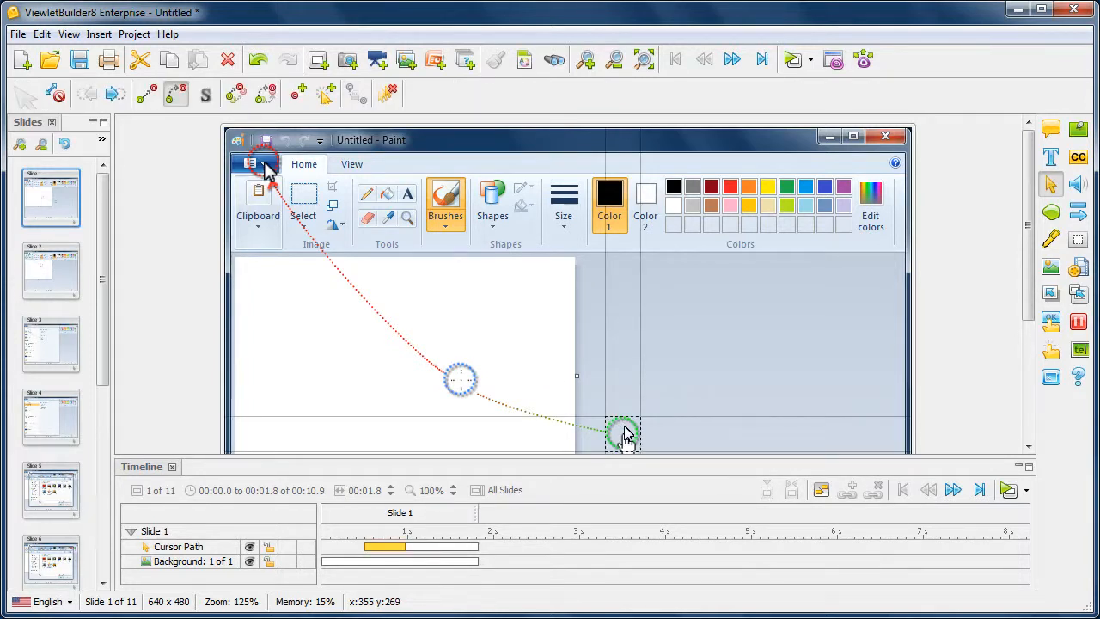
drag(625, 435, 720, 404)
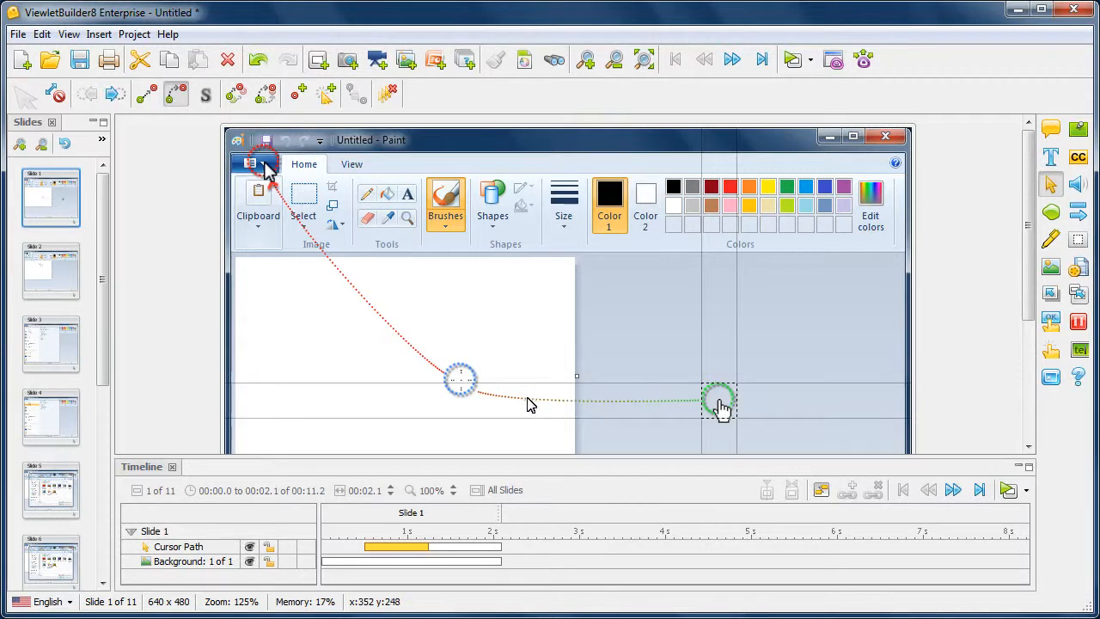
drag(460, 383, 564, 392)
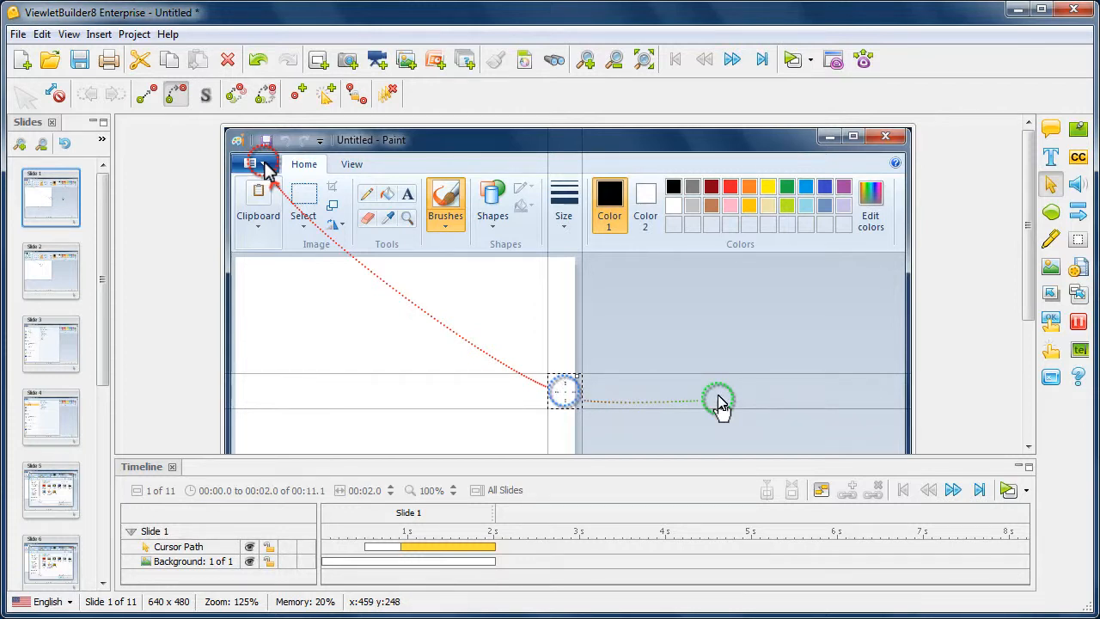
Change the cursor style of the path's start point to Pen.lcr
click(718, 402)
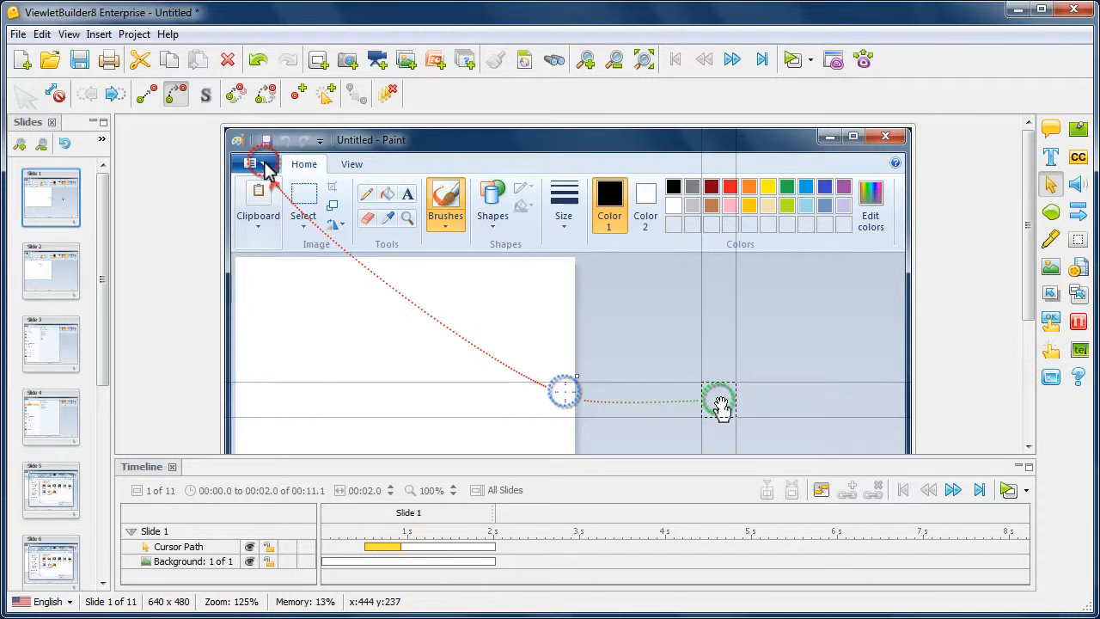
click(59, 97)
drag(555, 98, 181, 148)
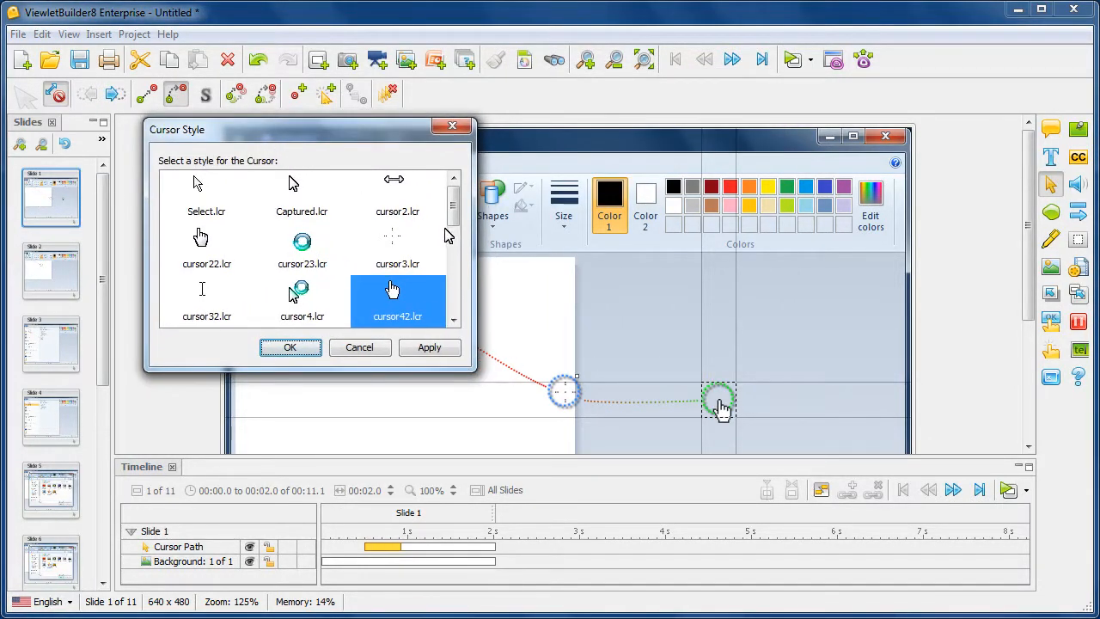
drag(454, 209, 455, 305)
click(206, 192)
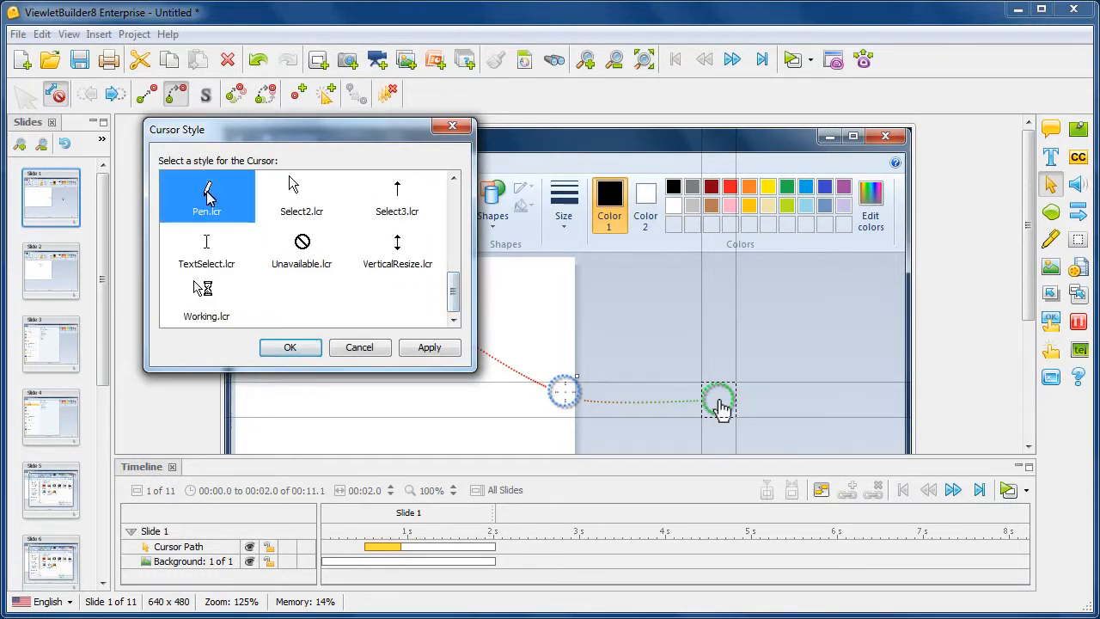
click(426, 350)
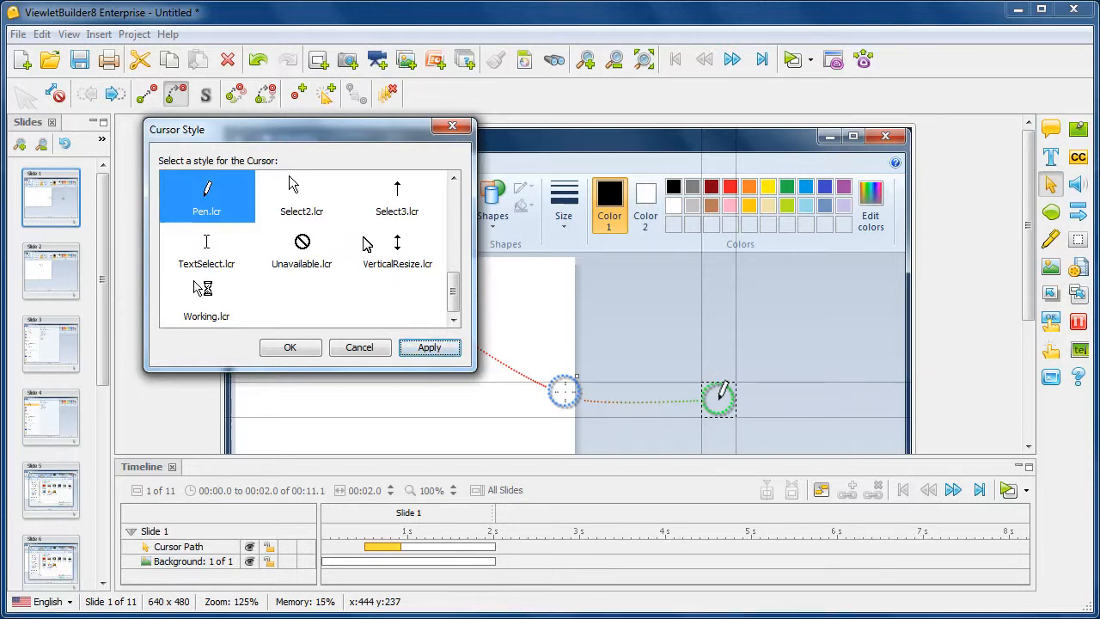
scroll(450, 276, up, 5)
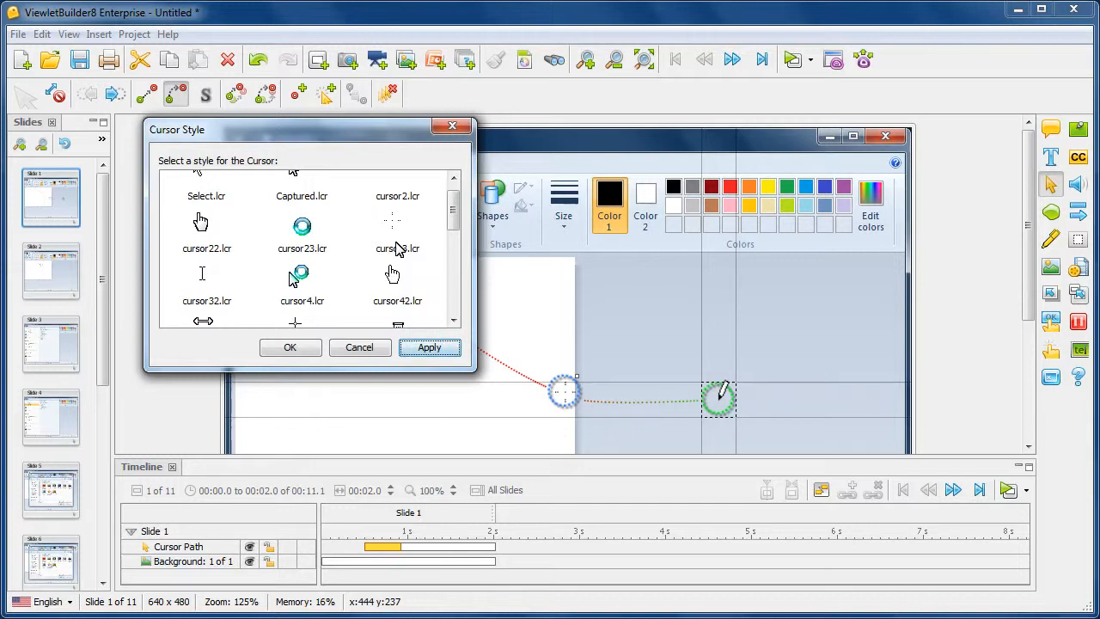
click(311, 352)
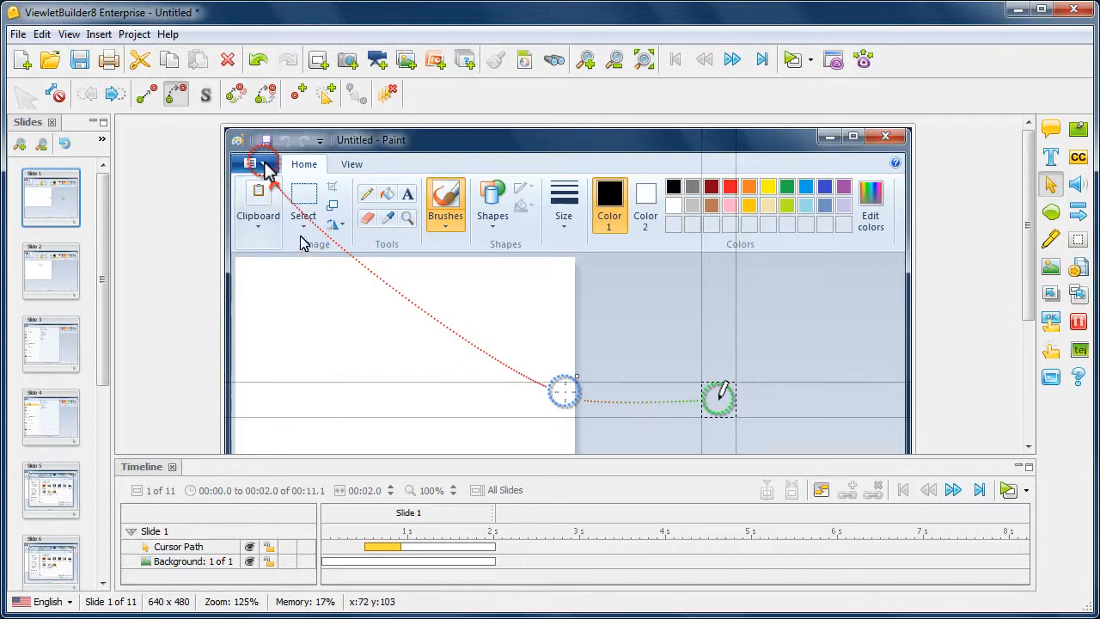
Switch slide 1's cursor path to a straight path and back to a curved one
click(148, 95)
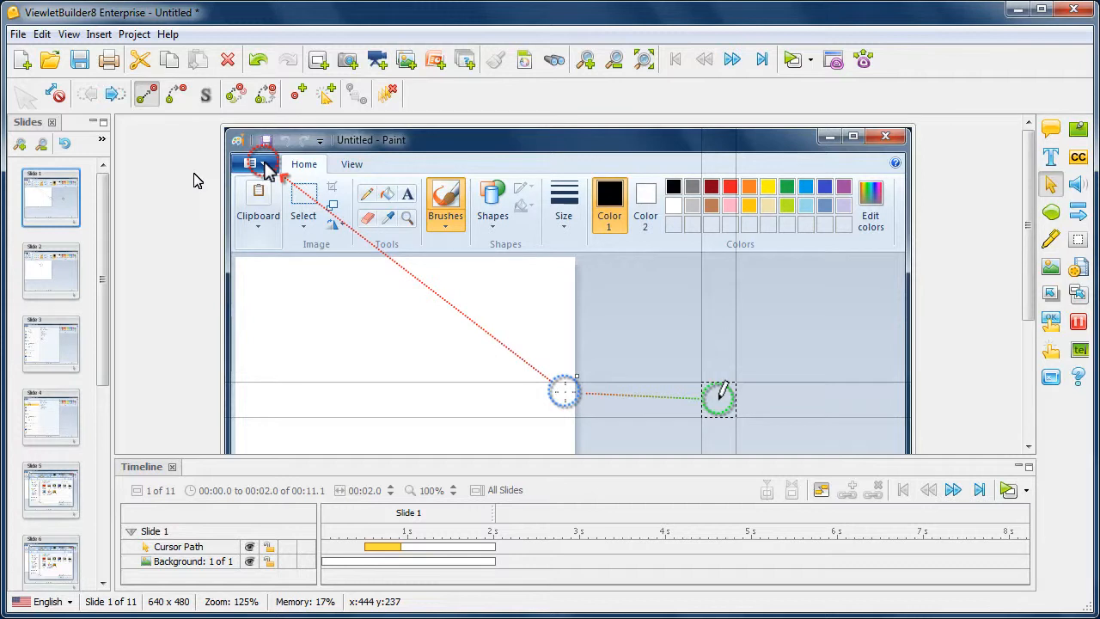
click(176, 96)
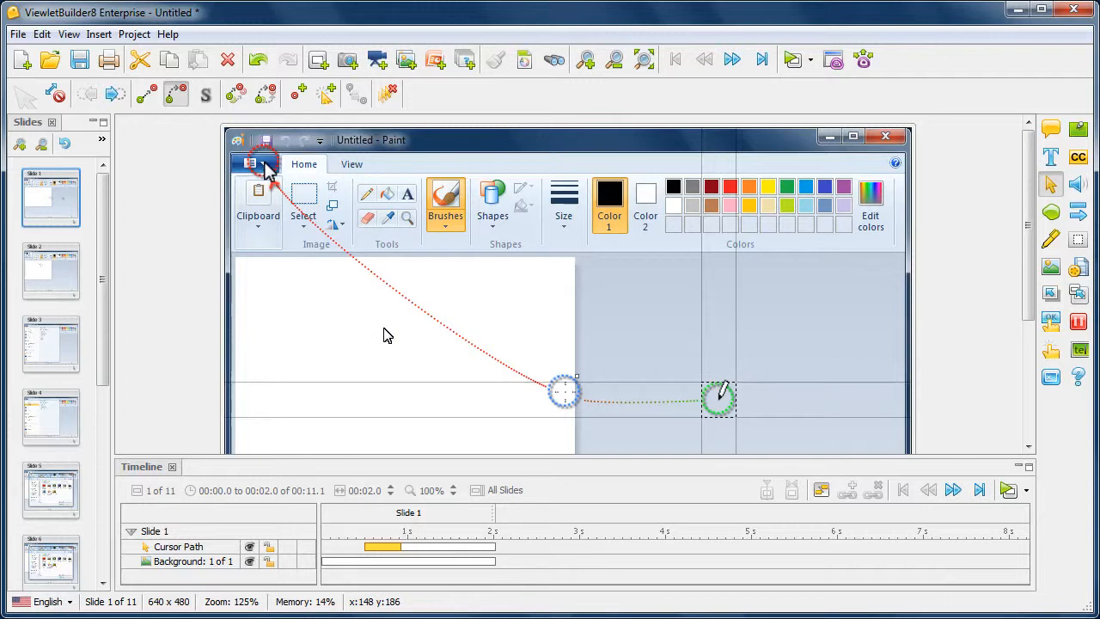
Add a point to the cursor path between its midpoint and end, and place it just below the Paint ribbon's Image group
click(563, 395)
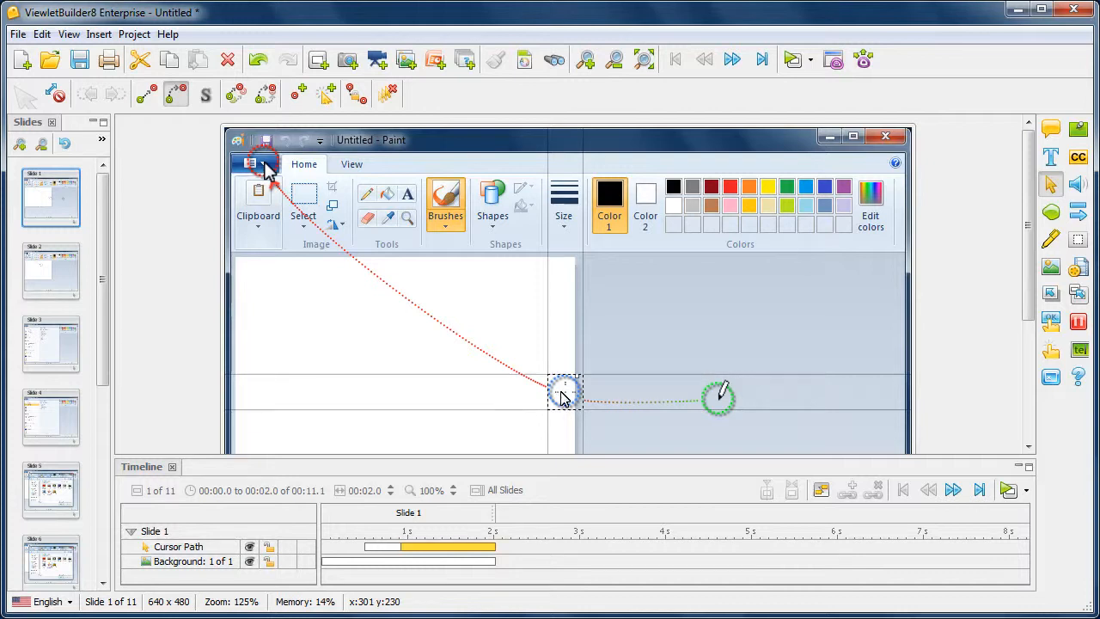
click(297, 96)
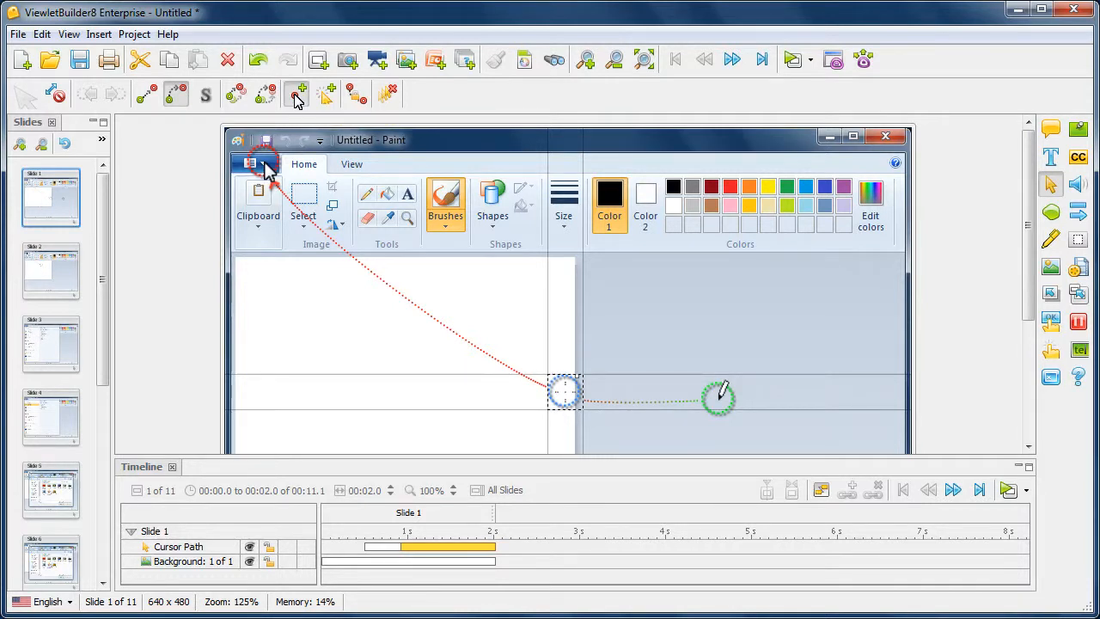
drag(418, 286, 323, 269)
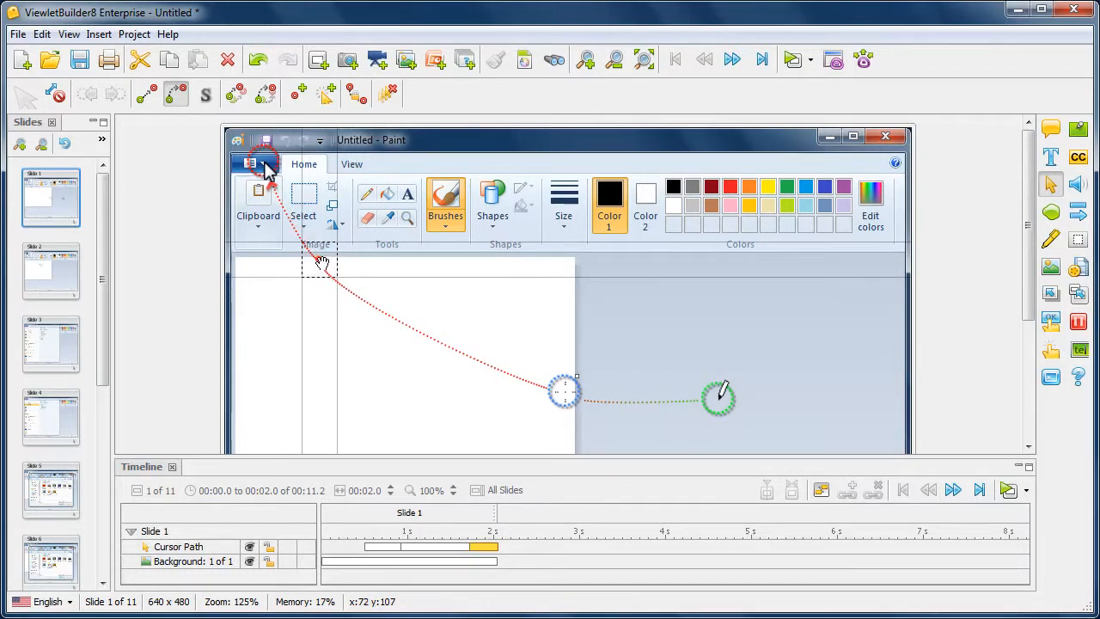
Set the cursor style of the newly added path point to Select.lcr
right_click(320, 258)
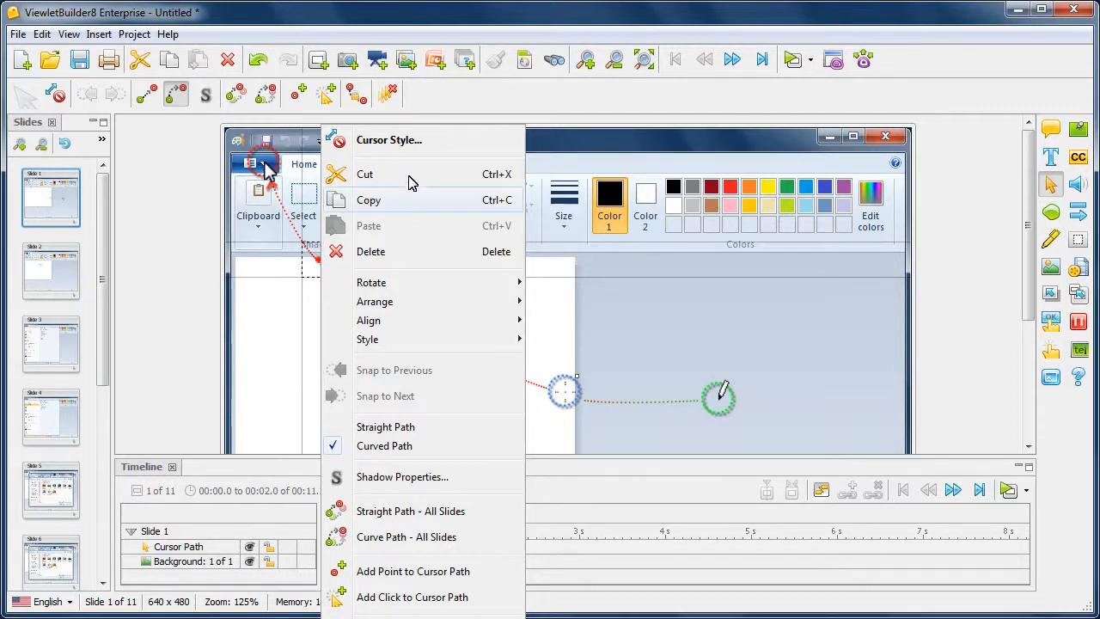
click(416, 139)
drag(421, 139, 756, 95)
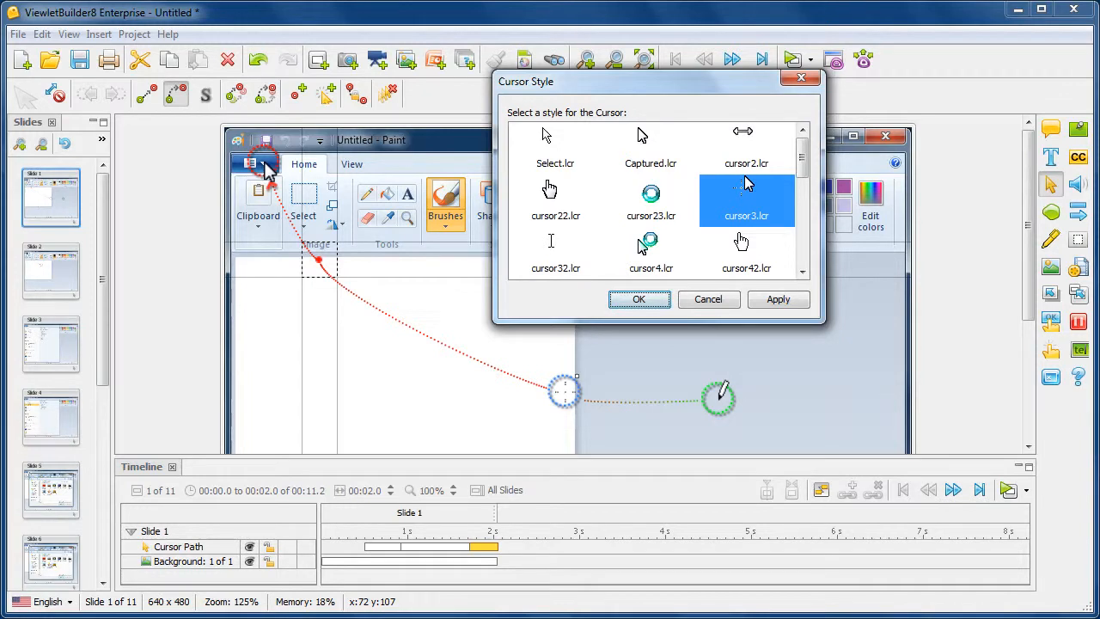
click(547, 153)
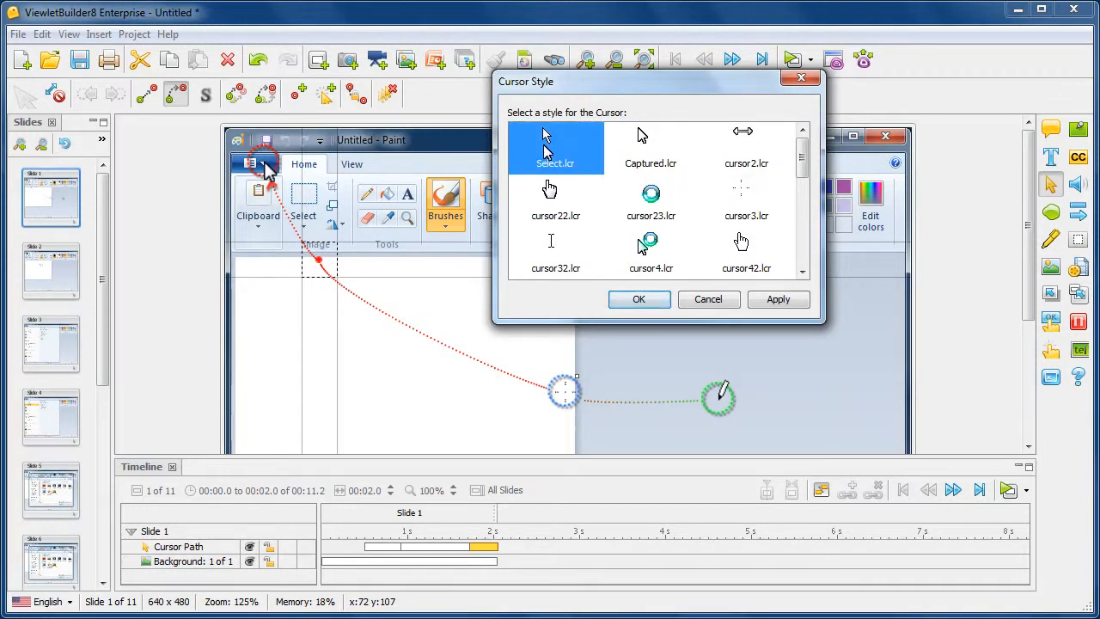
click(638, 299)
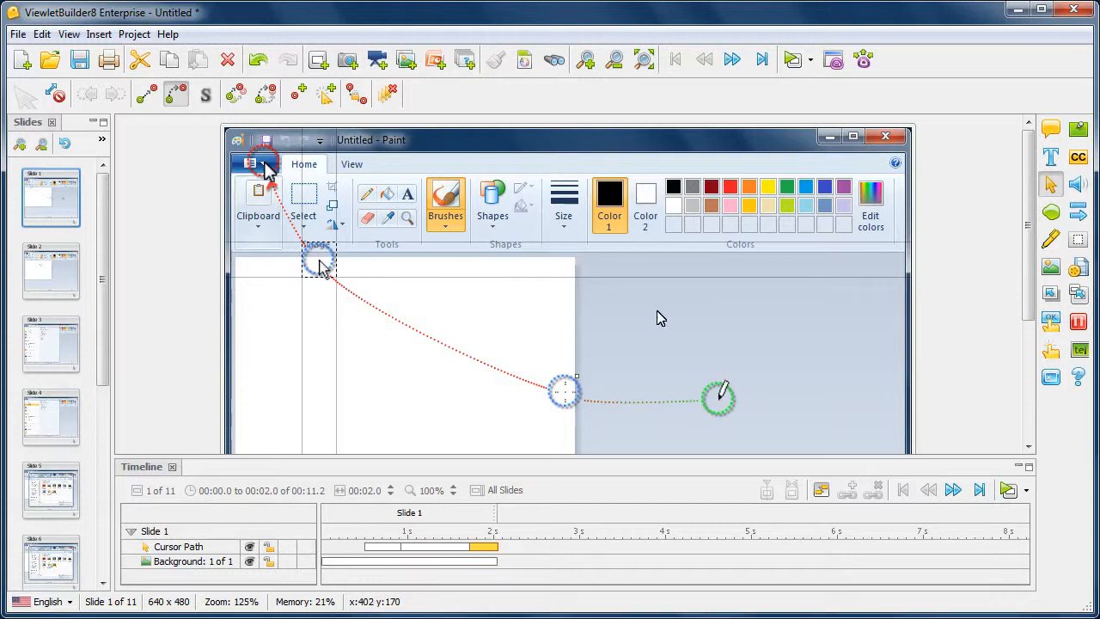
Preview slide 1 and compare where the cursor paths of slides 1, 2 and 3 start and end
click(810, 60)
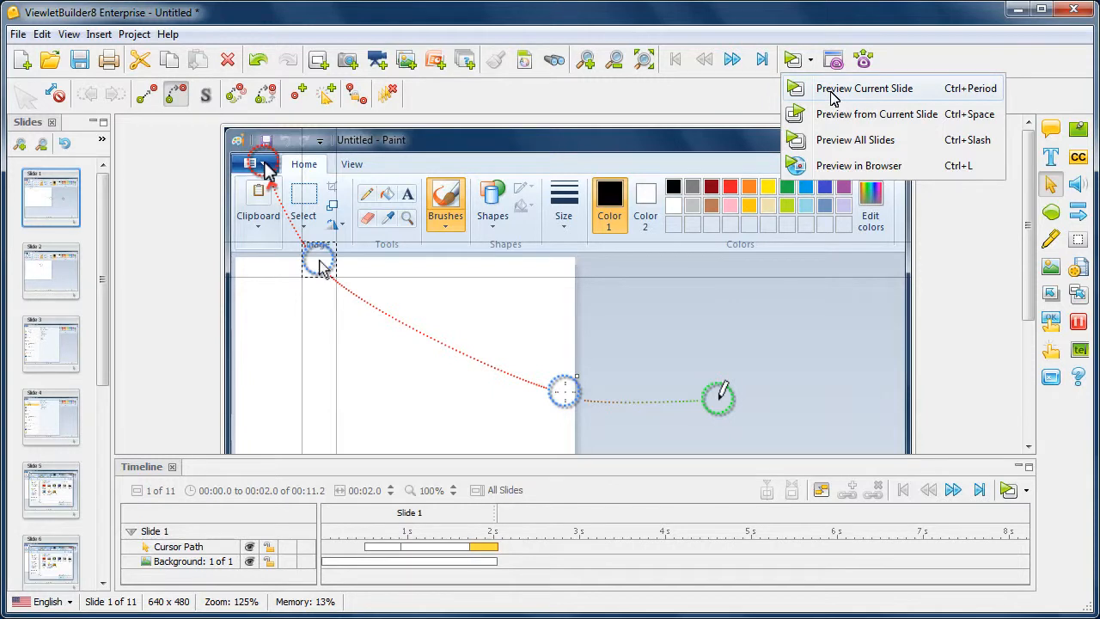
click(834, 92)
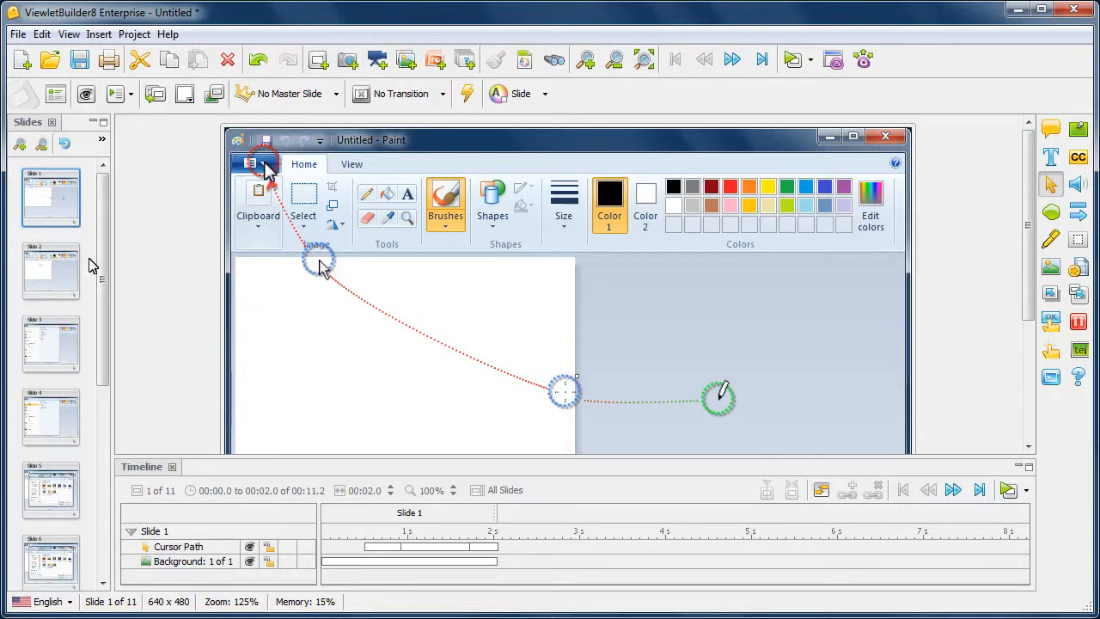
click(56, 280)
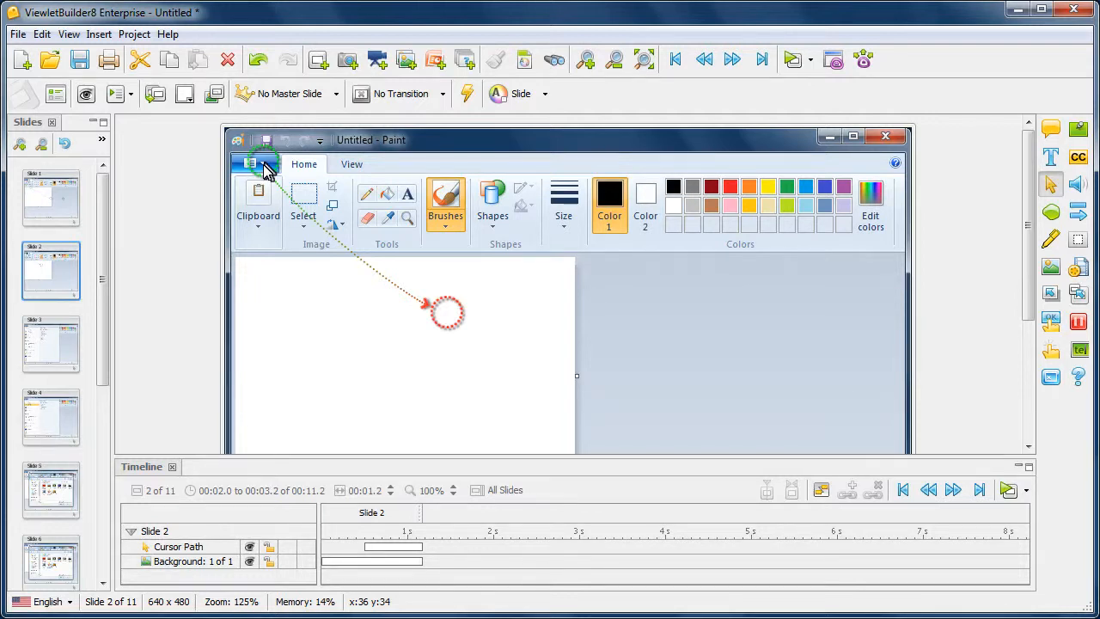
click(62, 210)
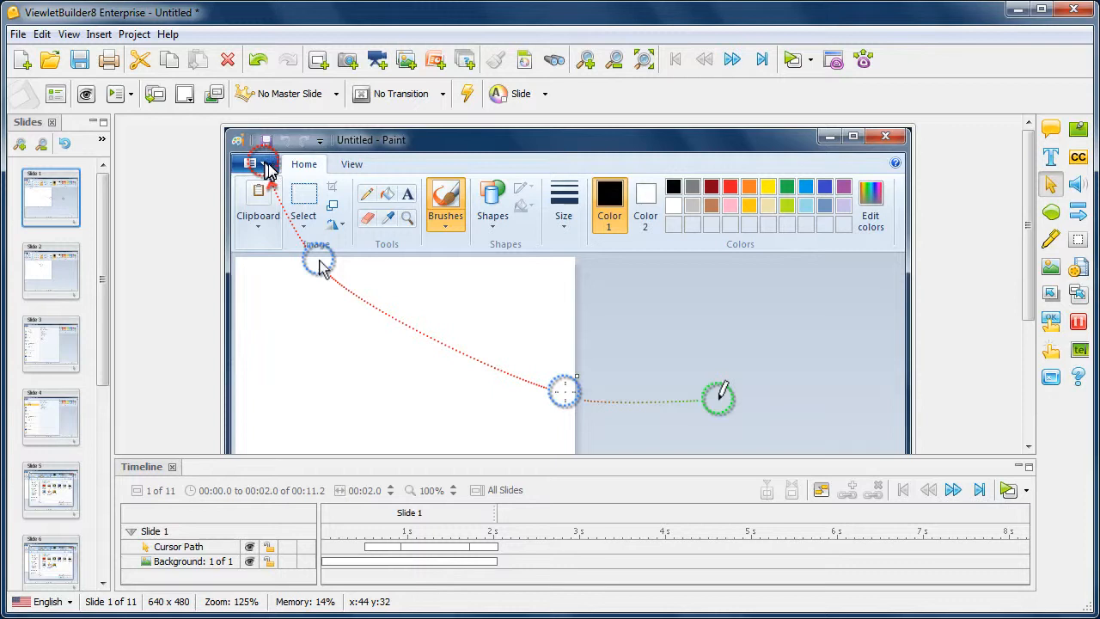
click(60, 284)
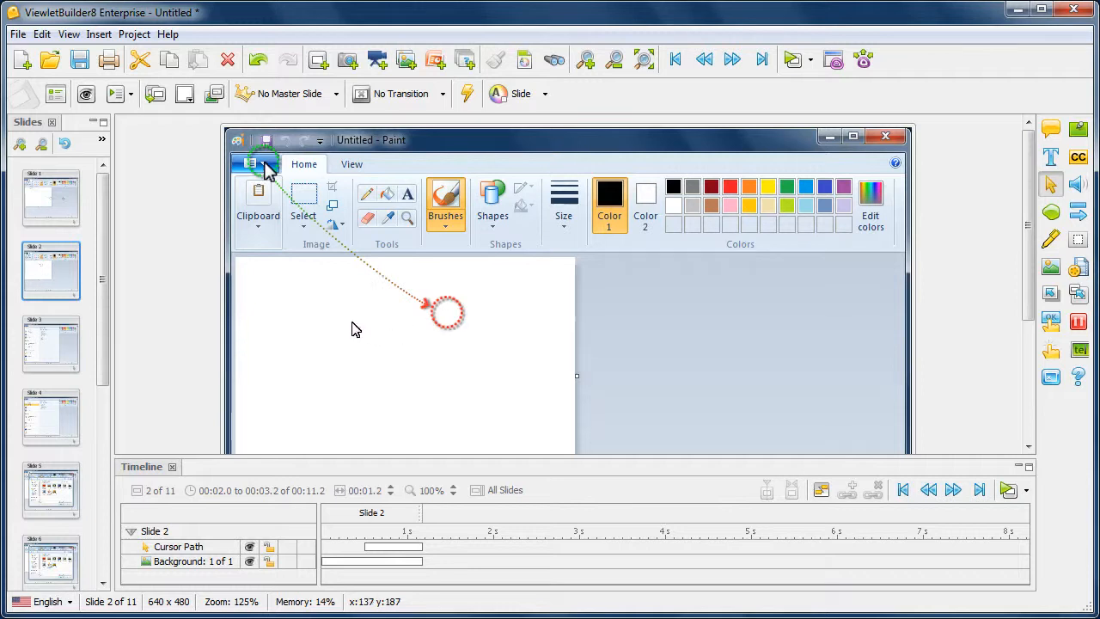
click(54, 340)
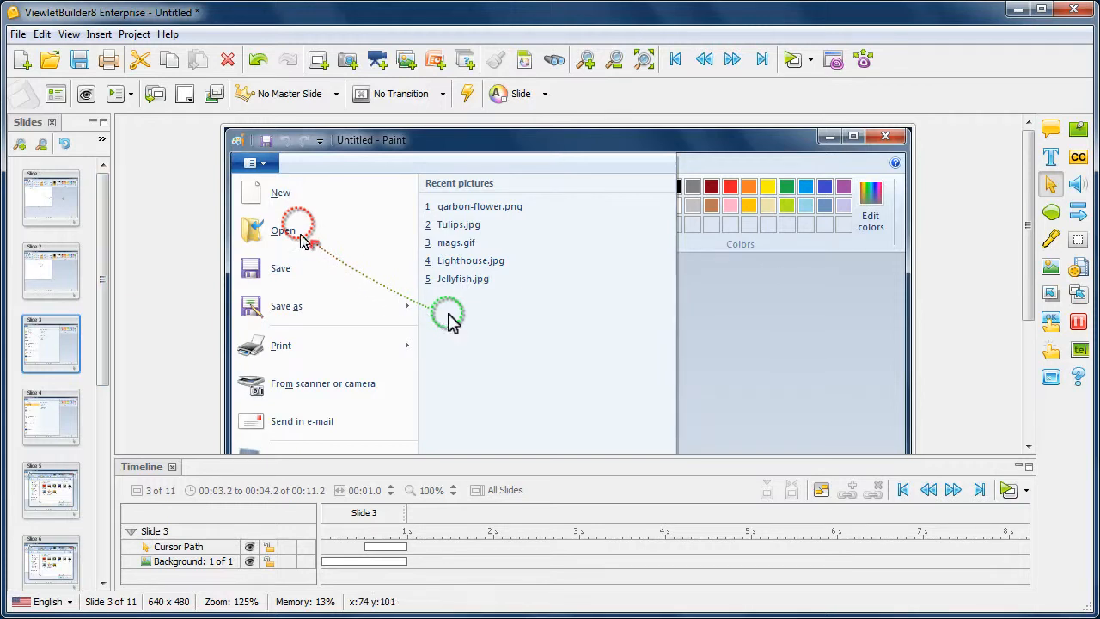
click(55, 272)
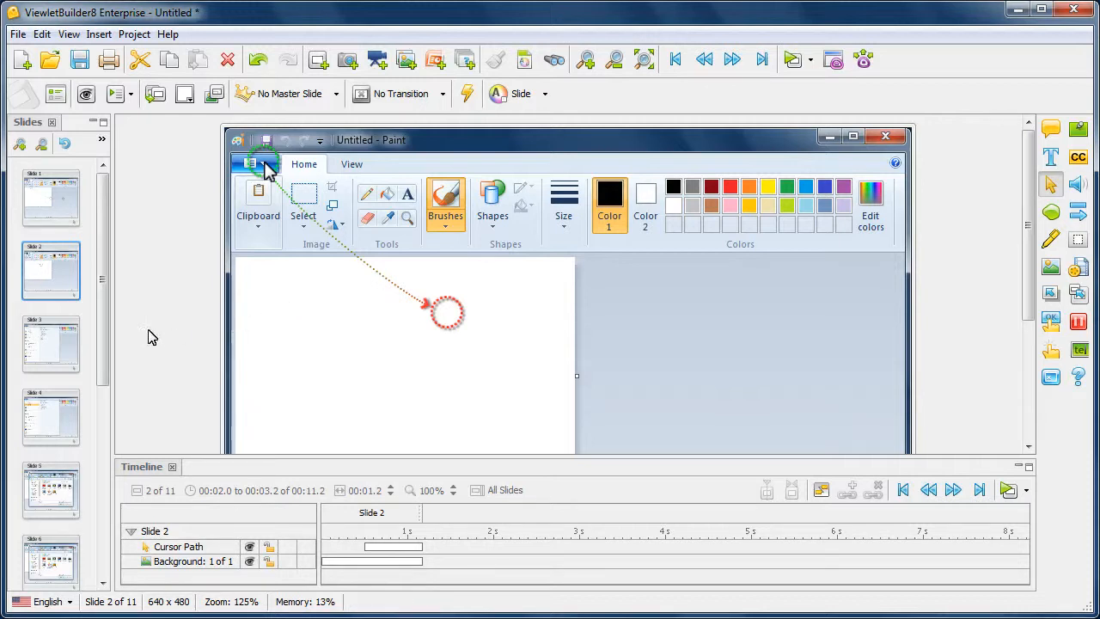
Snap the start point of slide 3's cursor path to the previous position, and check the result on slides 2 and 3
click(52, 342)
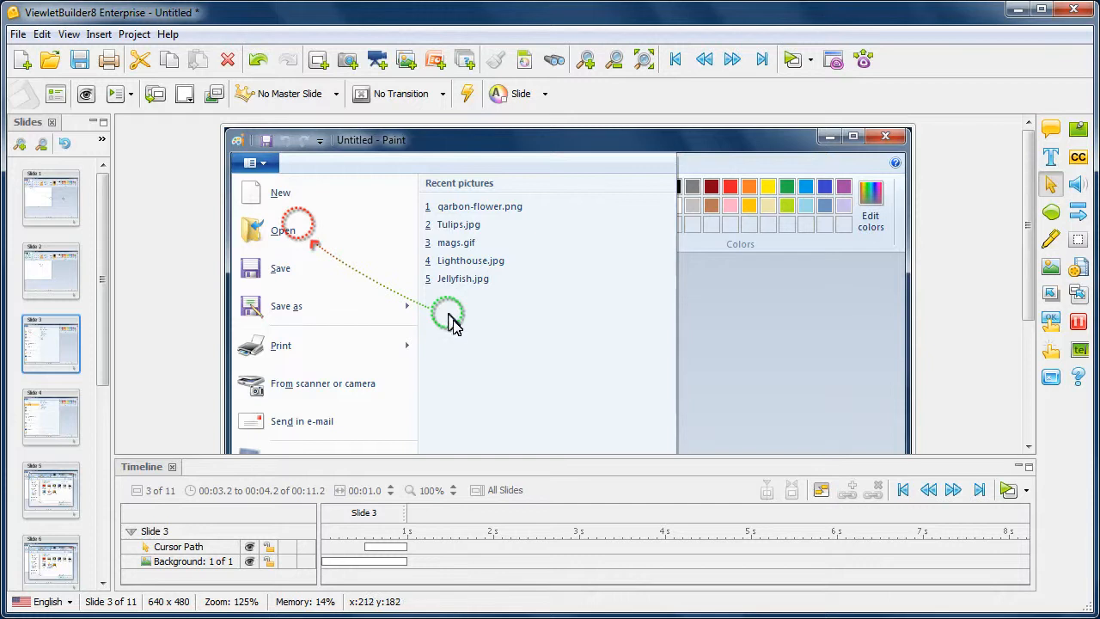
click(447, 315)
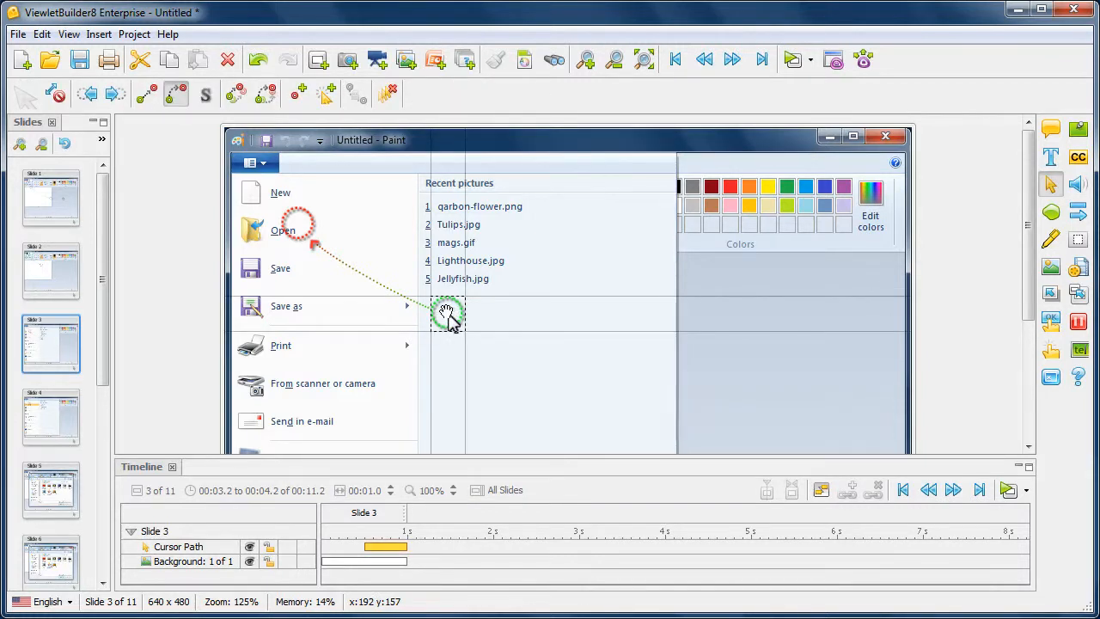
right_click(446, 311)
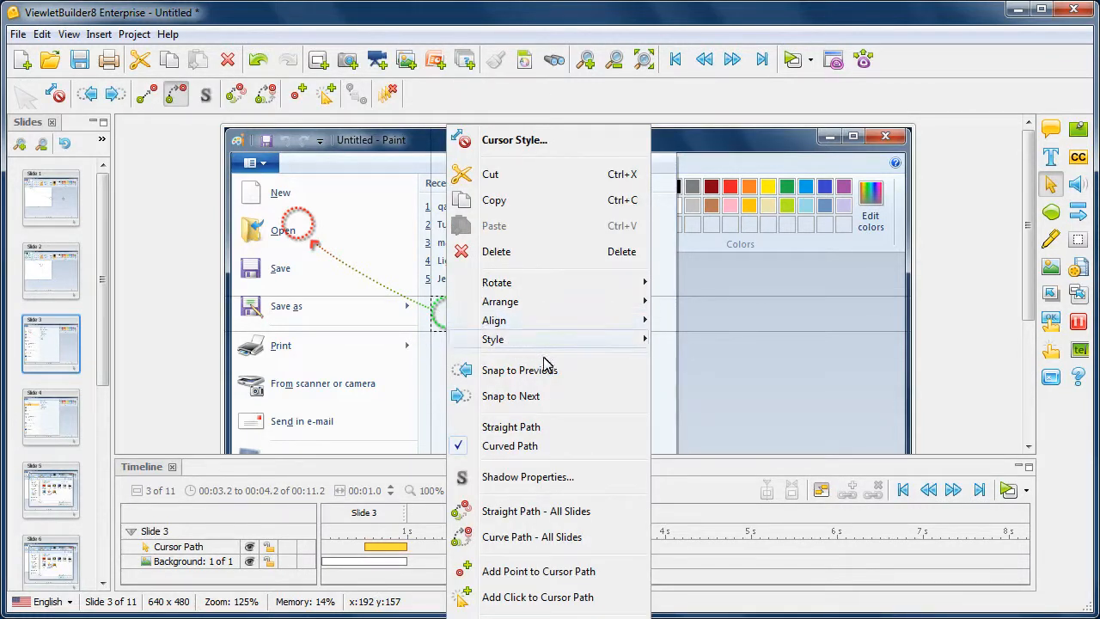
click(572, 373)
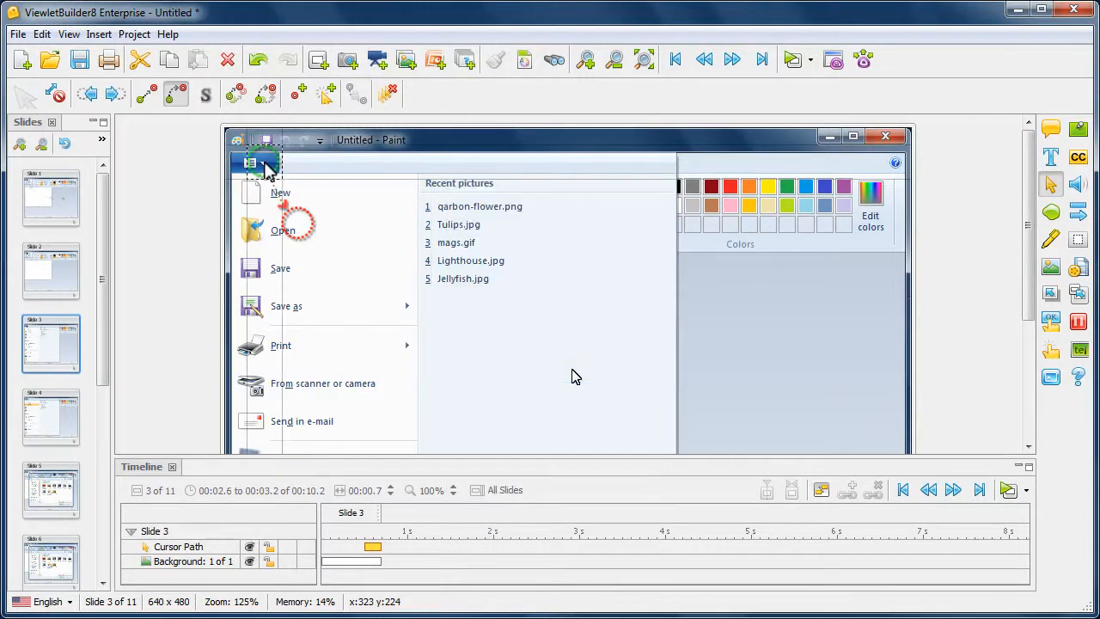
click(60, 272)
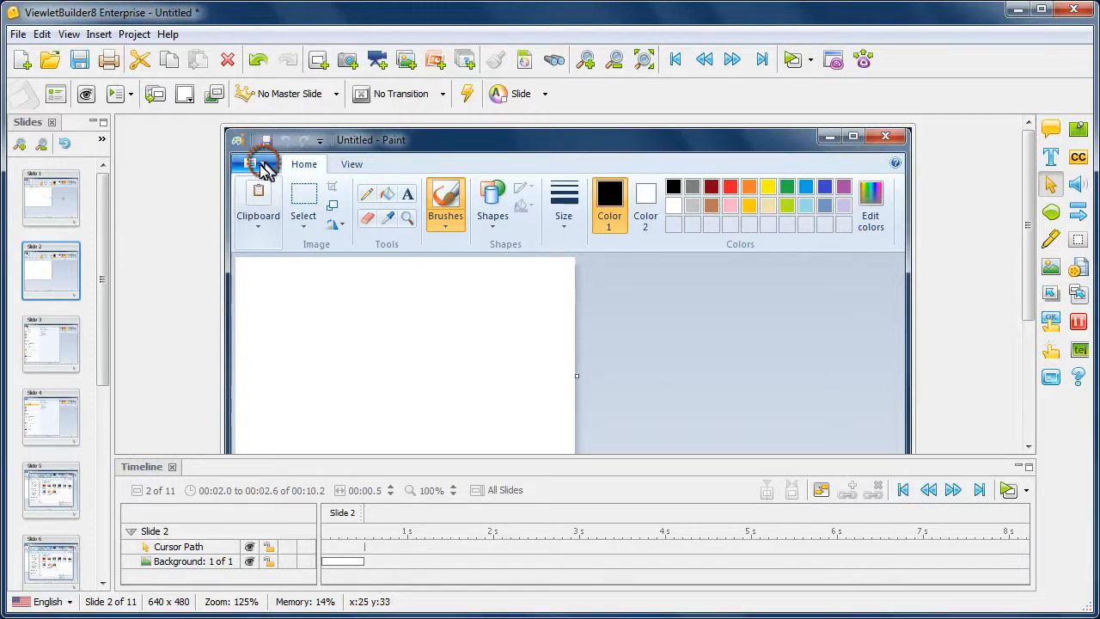
click(69, 347)
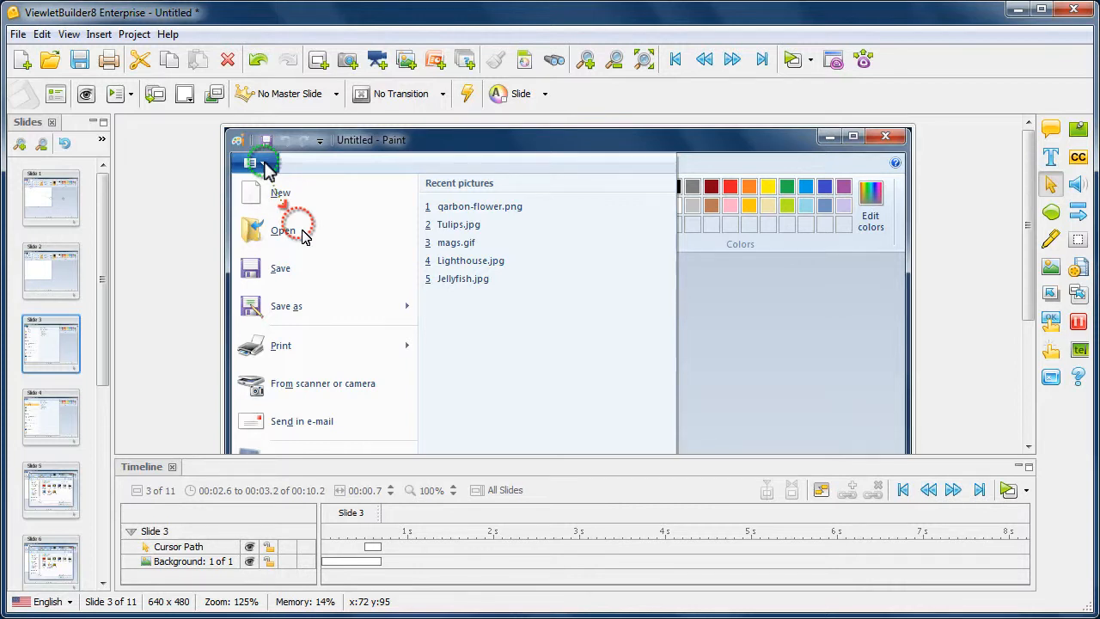
Remove the existing cursor path from slide 11 and add a new cursor to that slide
drag(100, 272, 100, 467)
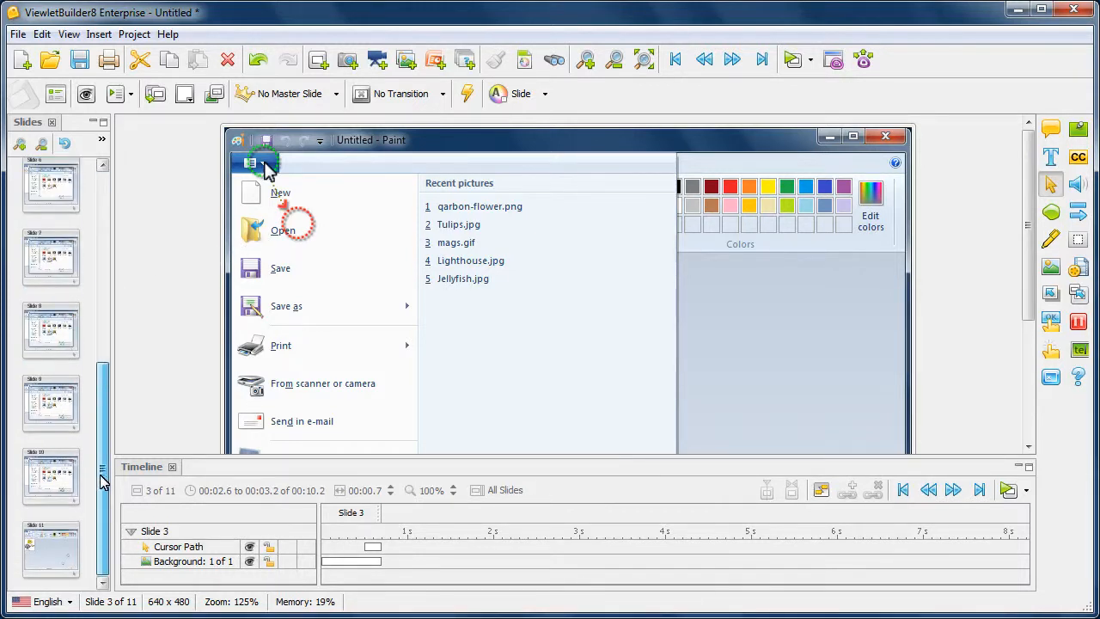
click(51, 556)
drag(1029, 304, 1021, 418)
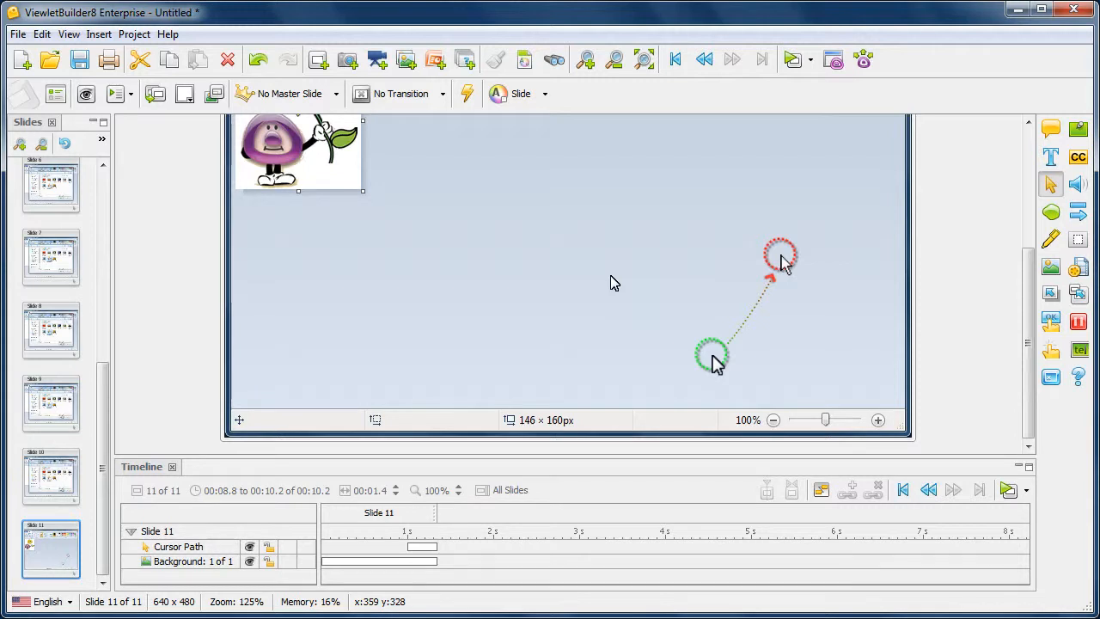
click(1056, 187)
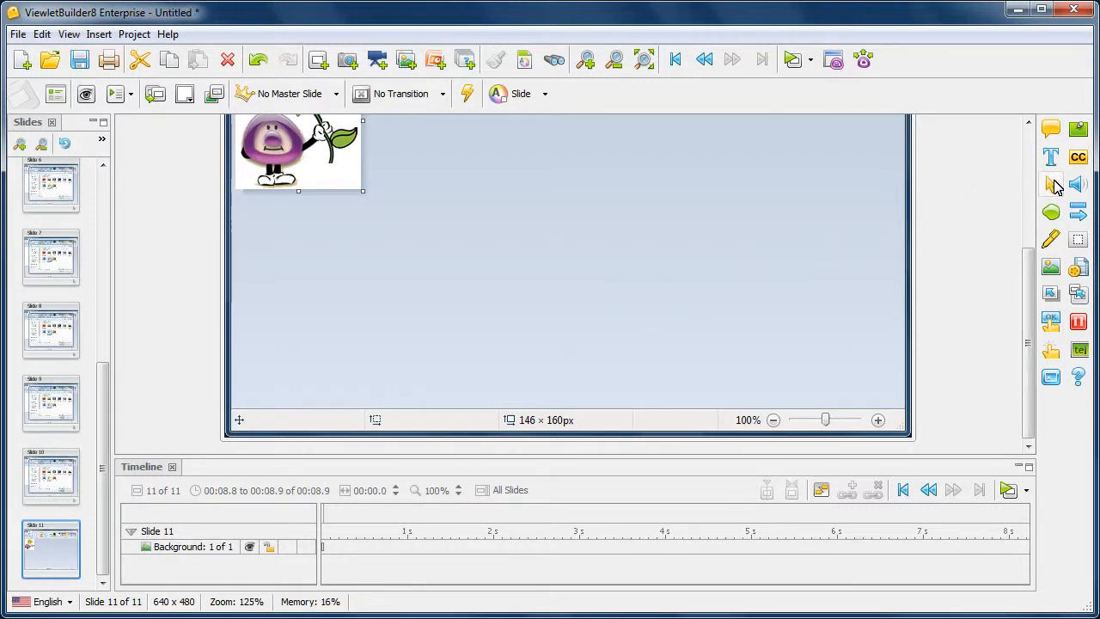
click(1056, 188)
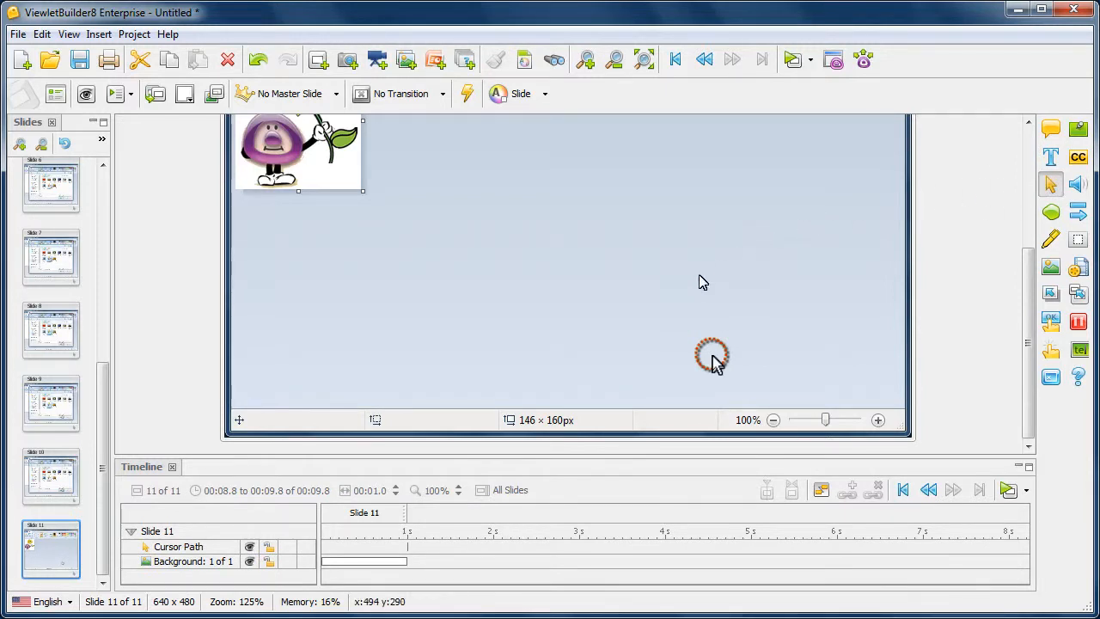